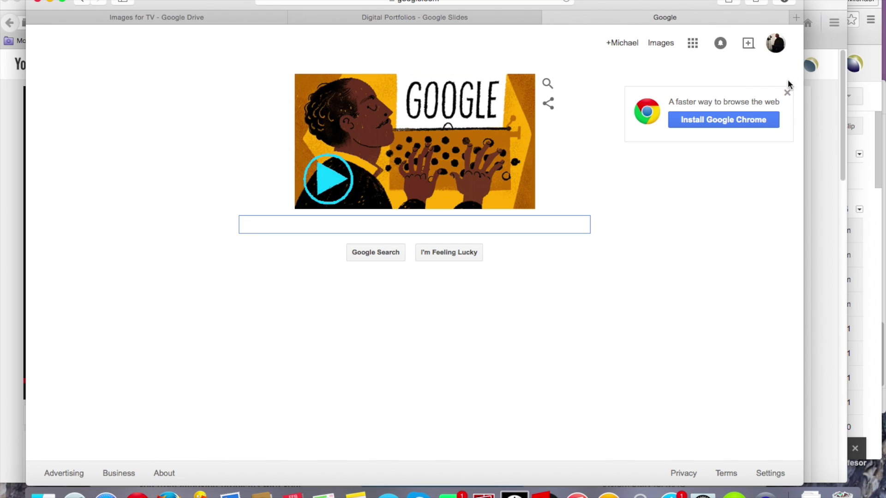
- Sign in with the school account and open Google Drive from the Google apps grid
click(775, 45)
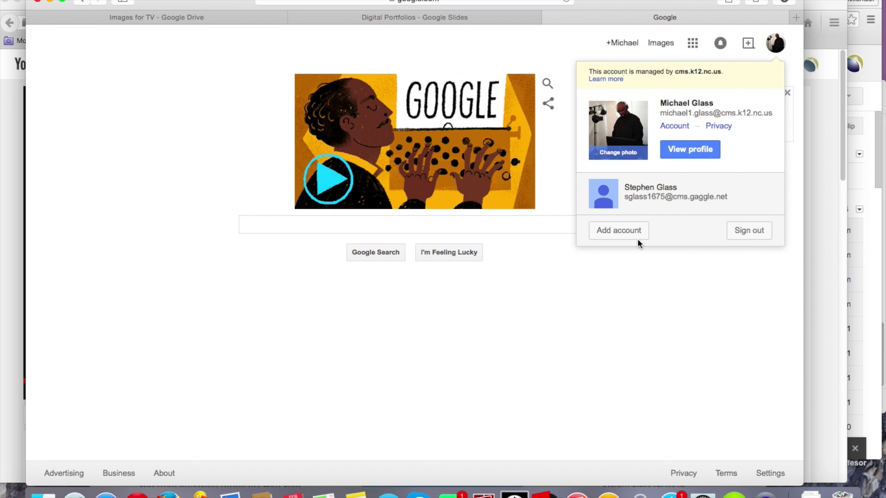
click(627, 231)
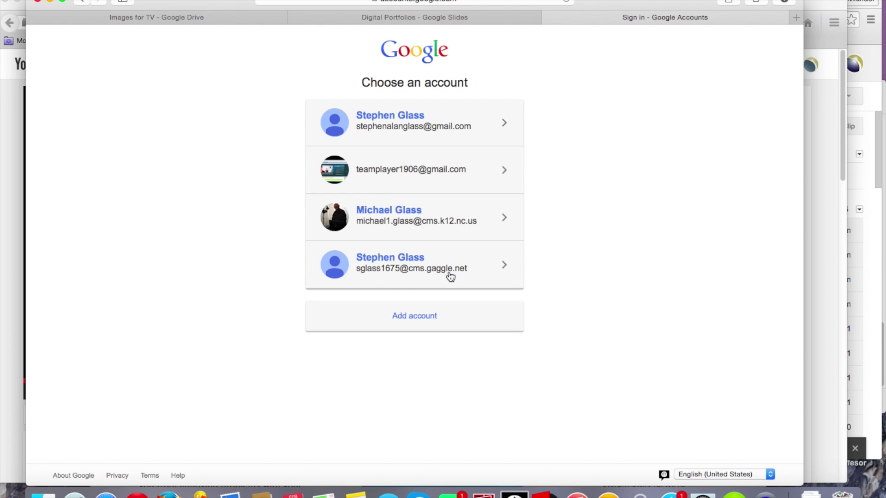
click(424, 272)
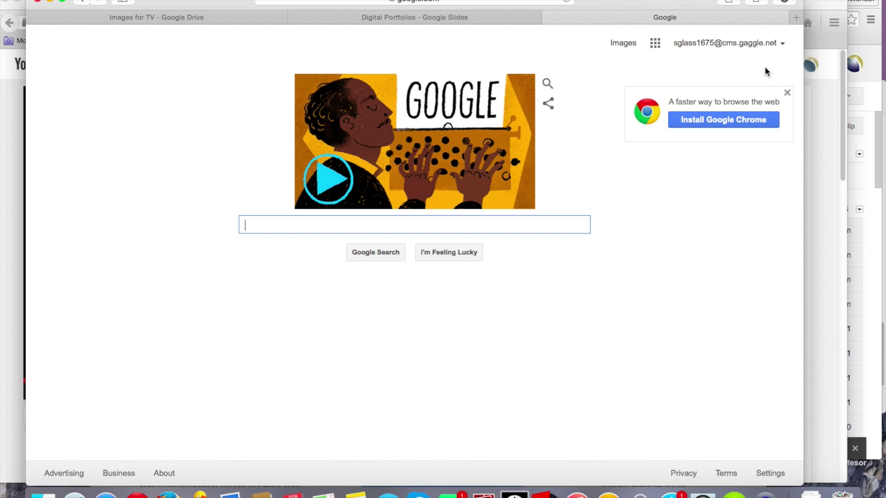
click(655, 43)
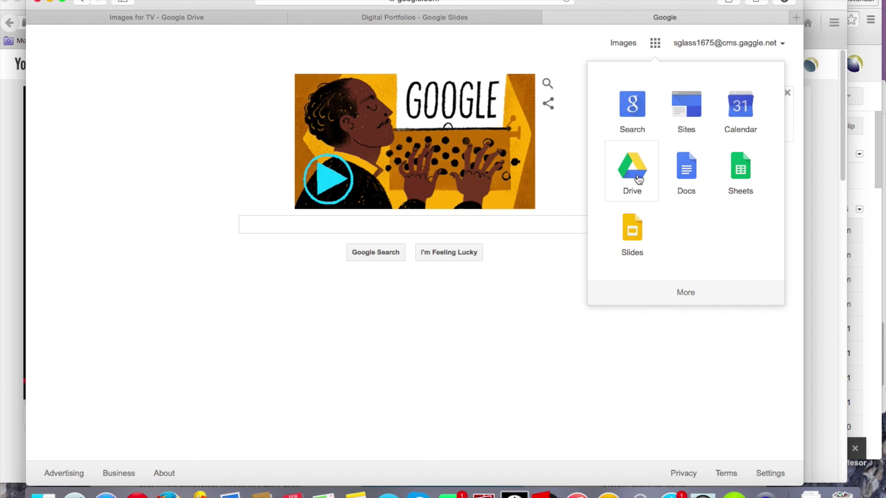
click(633, 161)
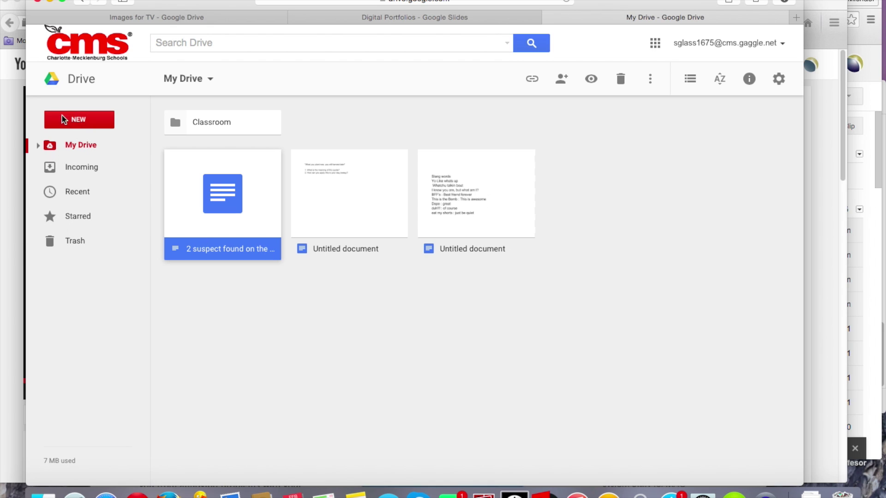
- Create a new folder in My Drive named with the owner's name plus 2015
click(88, 120)
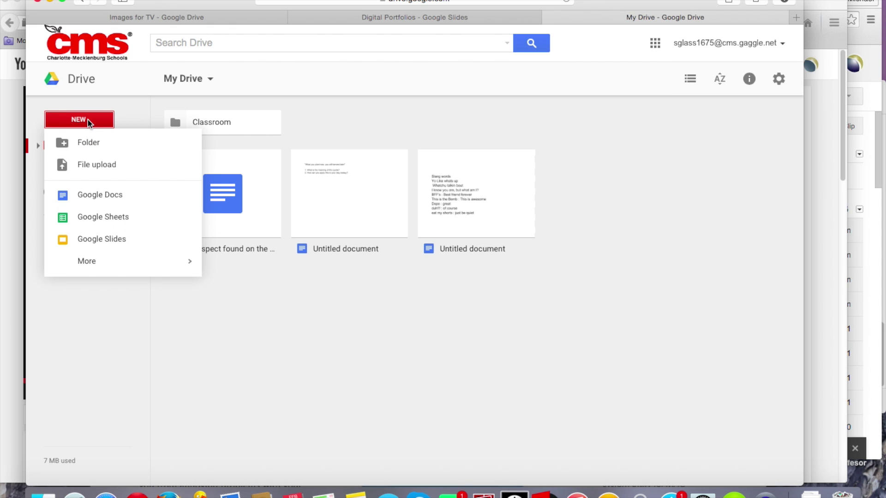
click(89, 143)
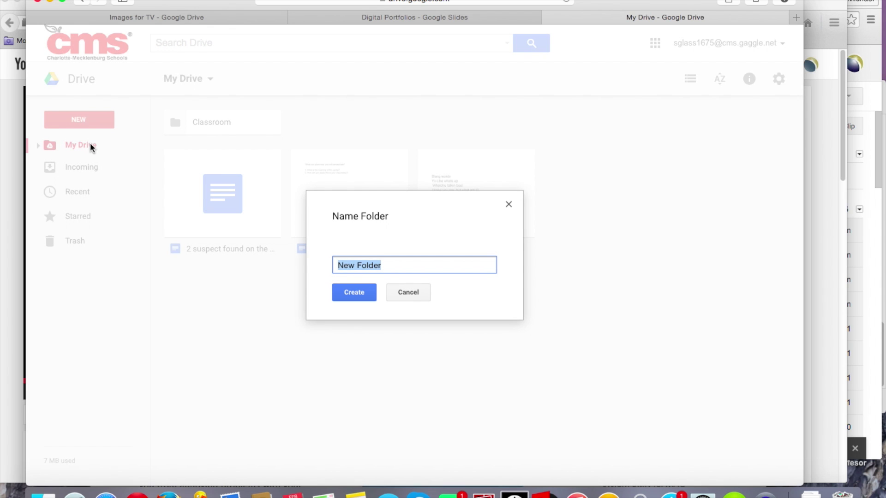
text(Michael Glass 2015)
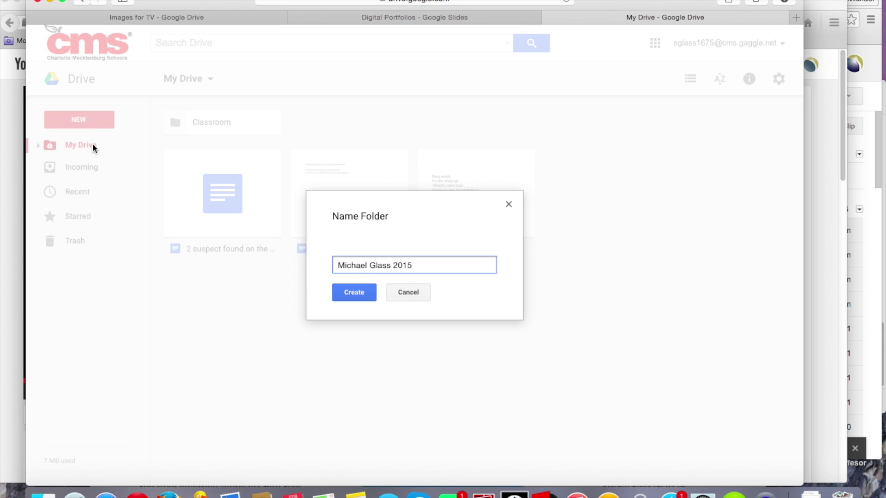
click(356, 295)
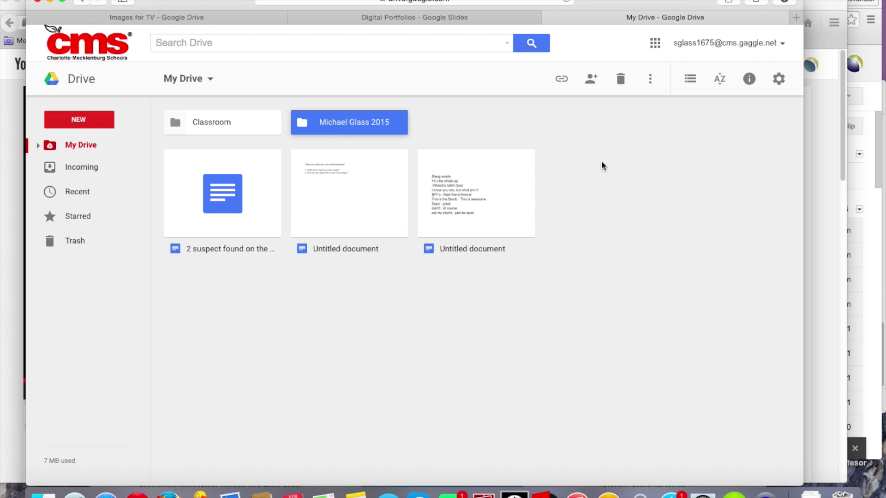
- Change the new folder's colour to yellow and open it
click(650, 82)
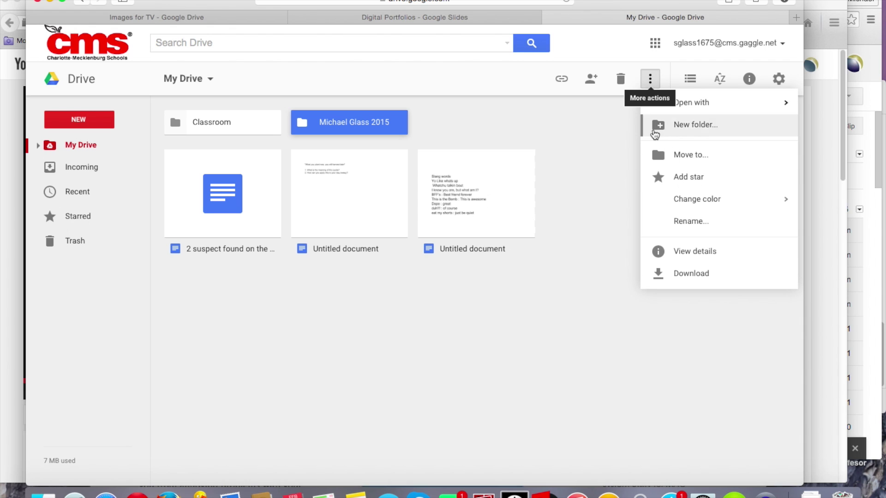
mouse_move(677, 199)
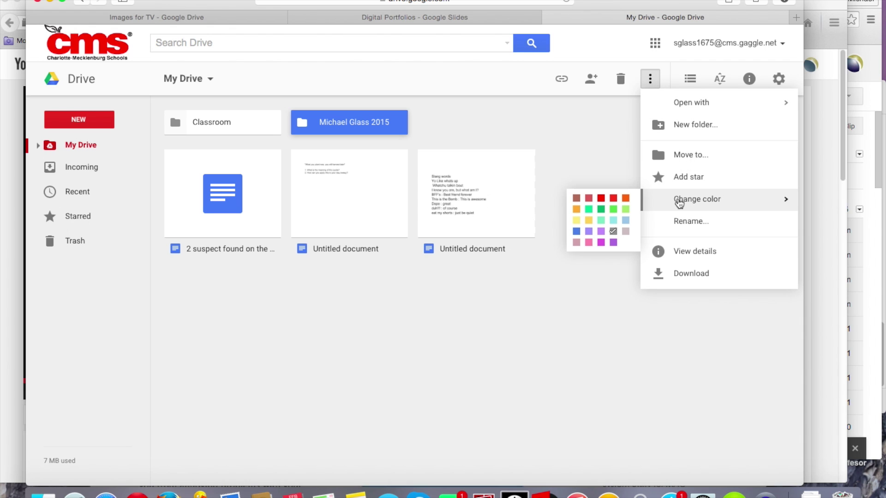
click(576, 221)
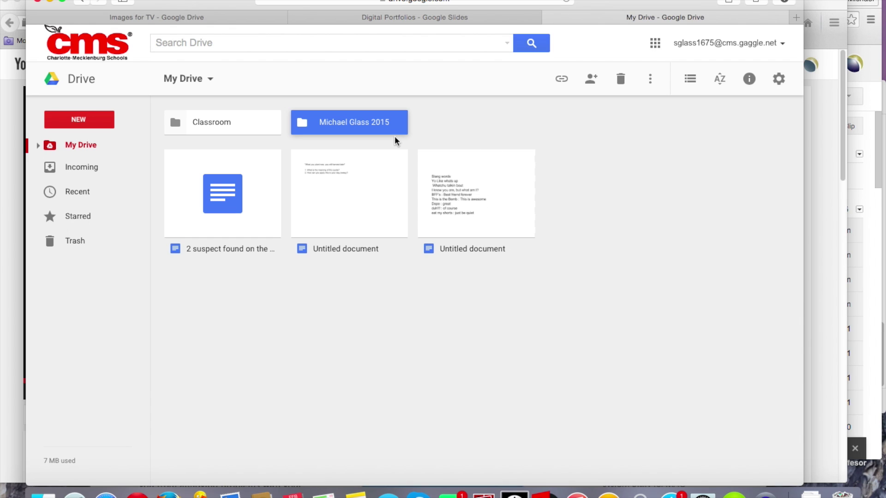
click(445, 133)
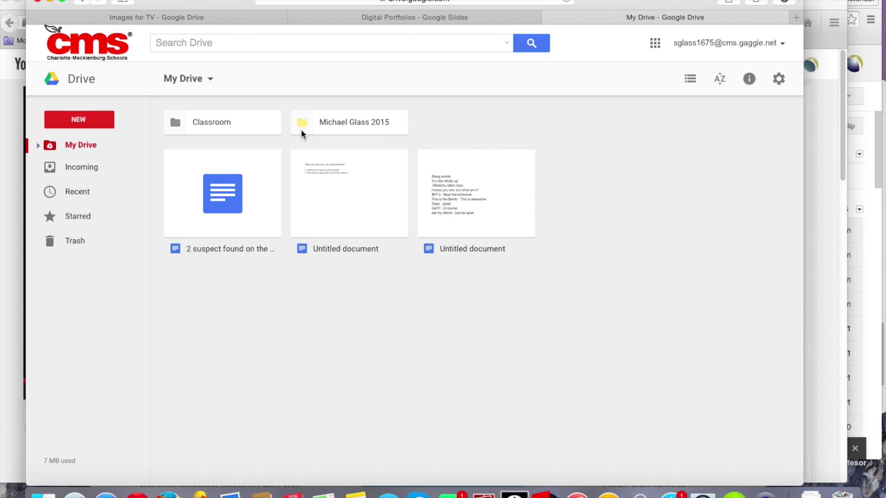
double_click(355, 125)
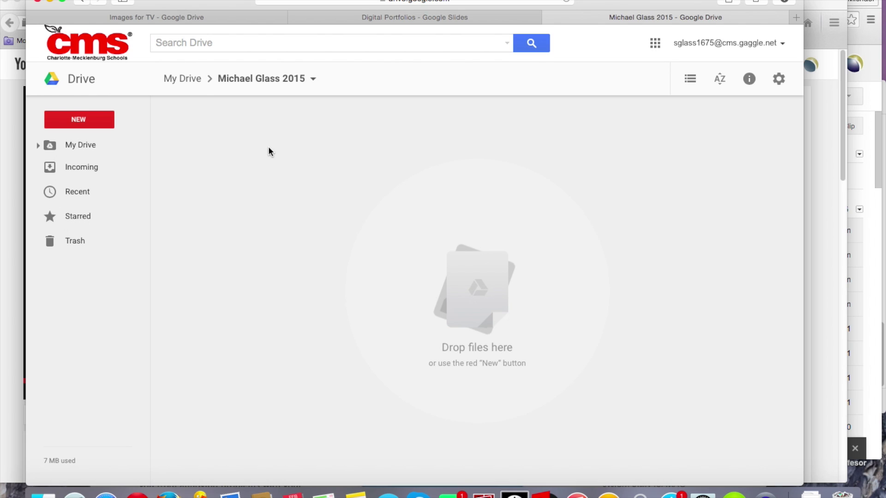
- Create Math and Science subfolders inside the 2015 folder
click(81, 120)
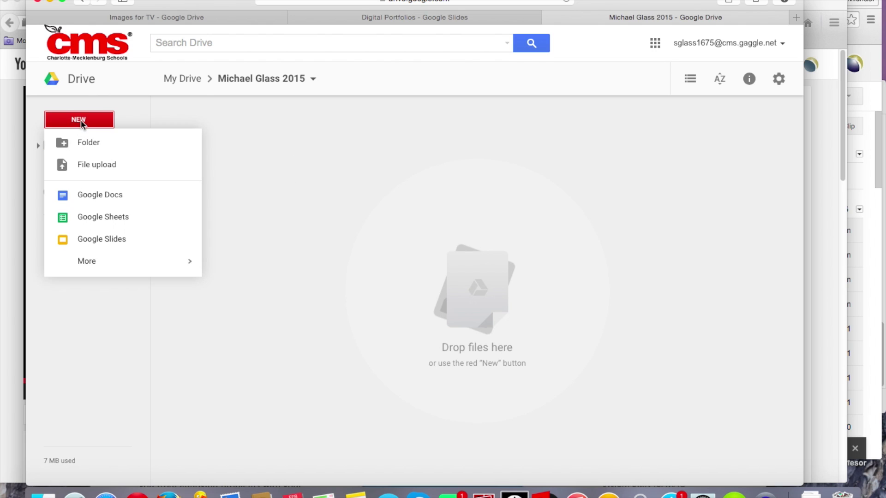
click(89, 143)
text(Math)
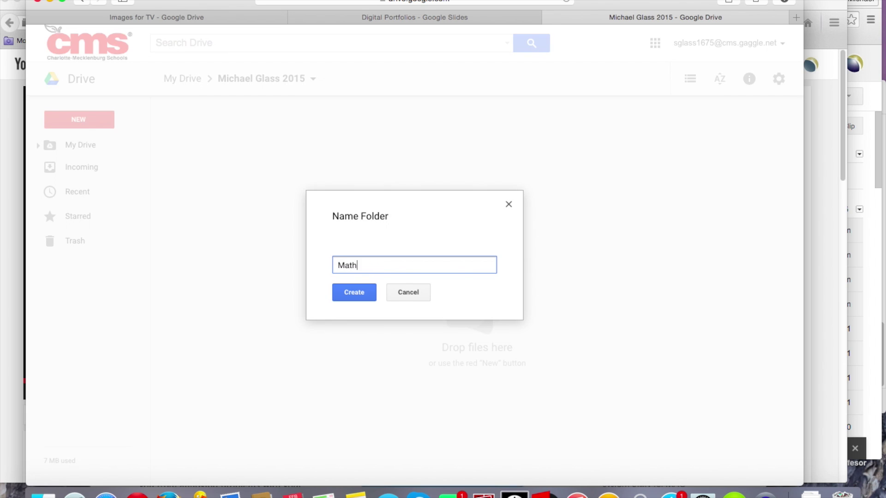
key(Return)
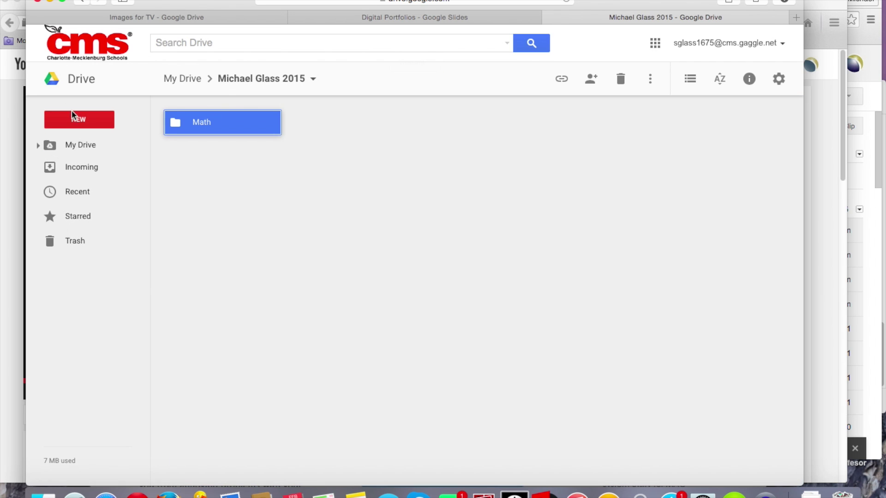
click(74, 121)
click(78, 141)
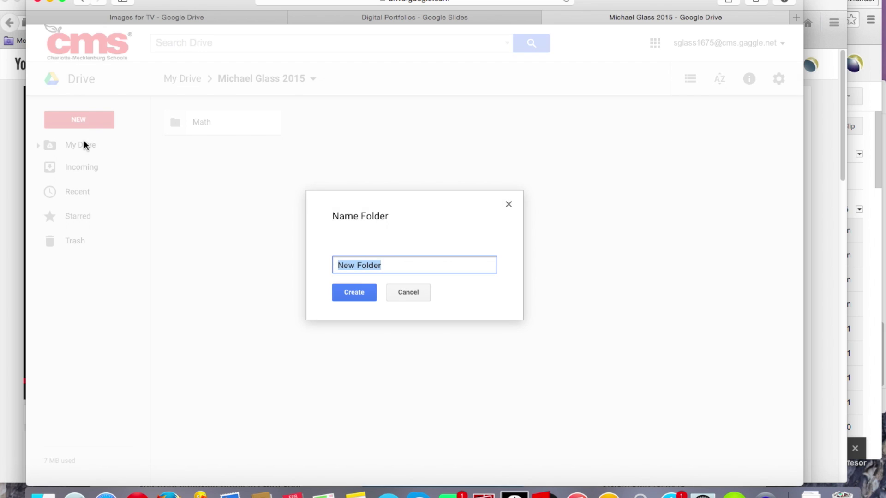
text(Science)
key(Return)
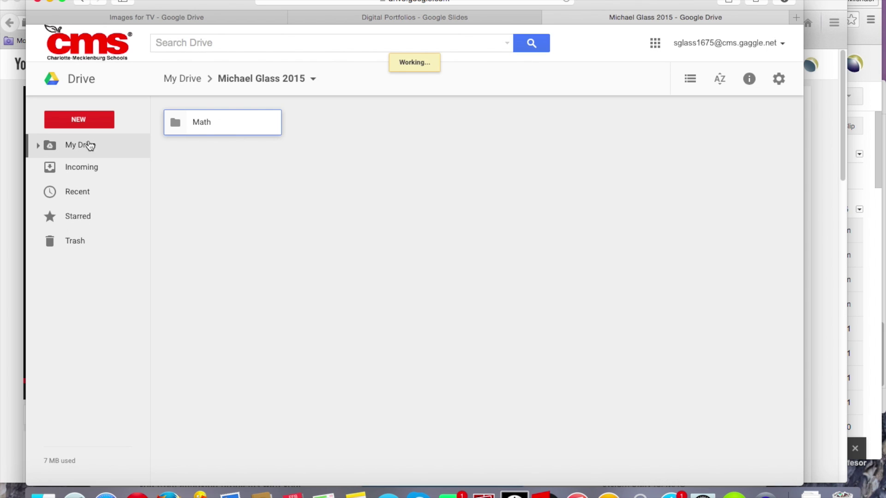
- Add English and Social Studies subfolders, then go back to My Drive
click(74, 120)
click(82, 147)
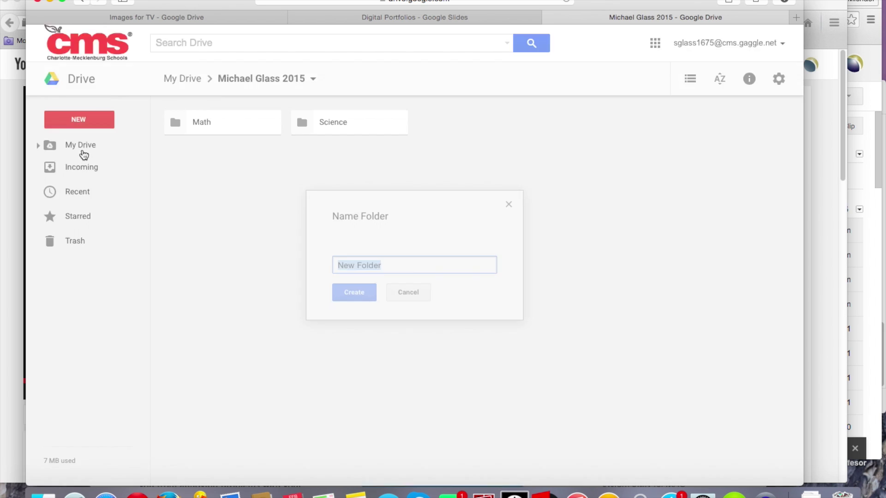
text(English)
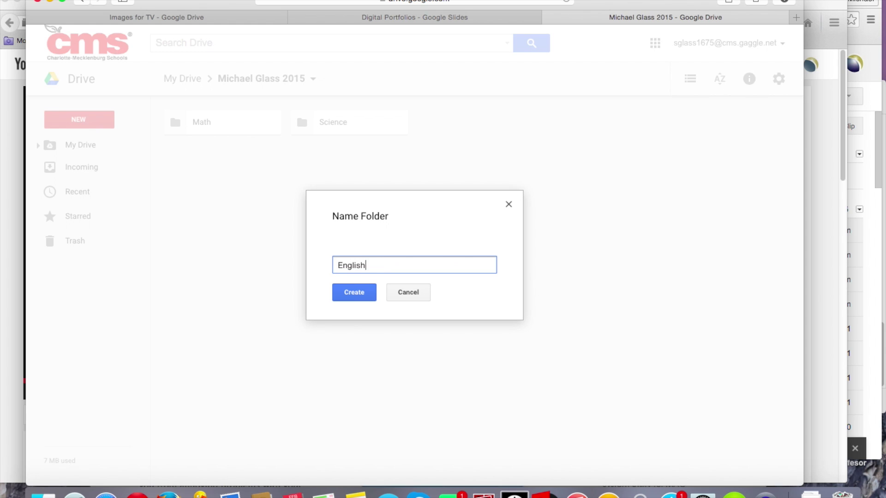
key(Return)
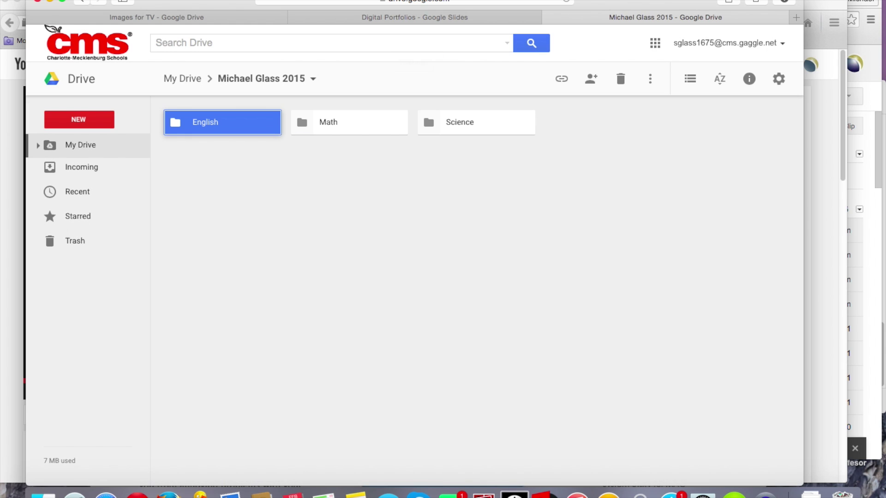
click(87, 121)
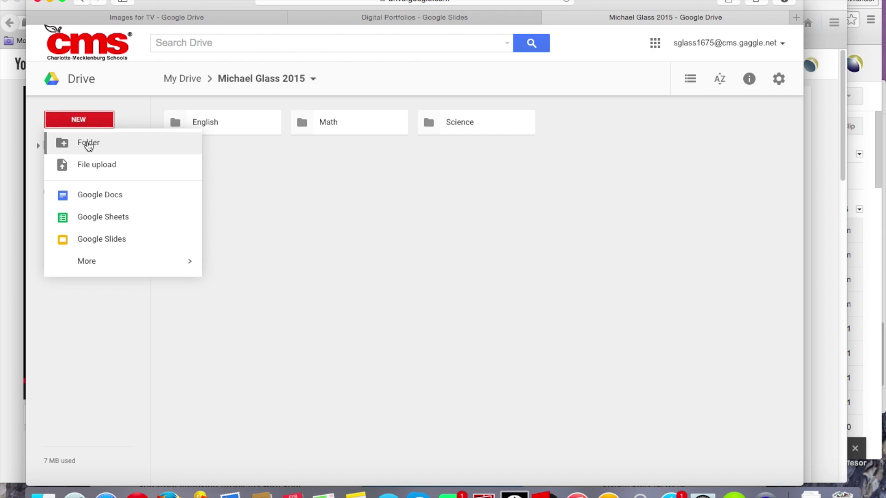
click(88, 144)
text(Social )
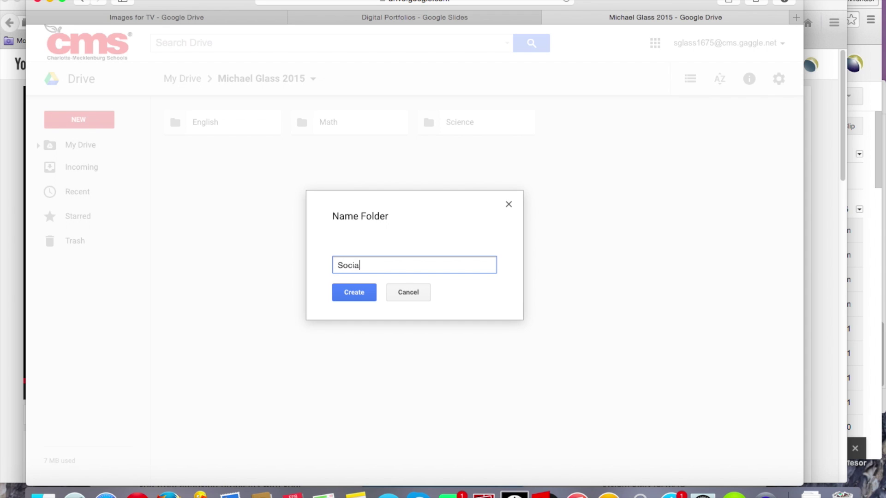
text(Studies)
key(Return)
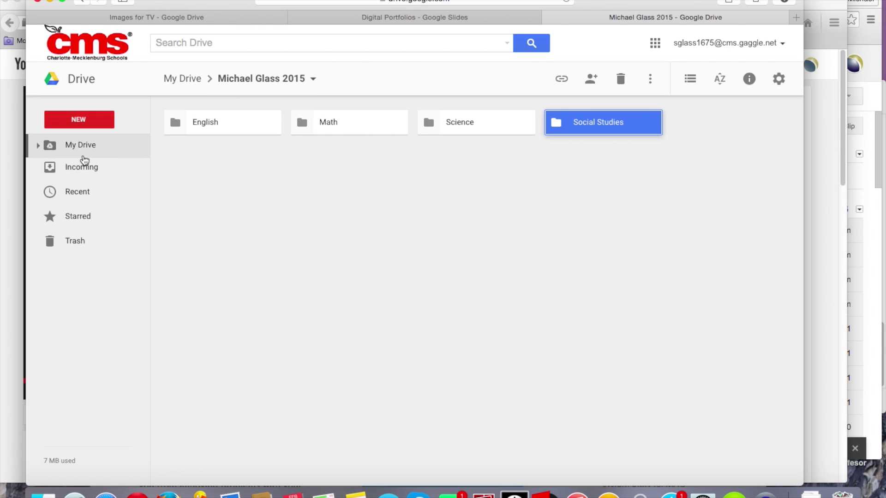
click(187, 86)
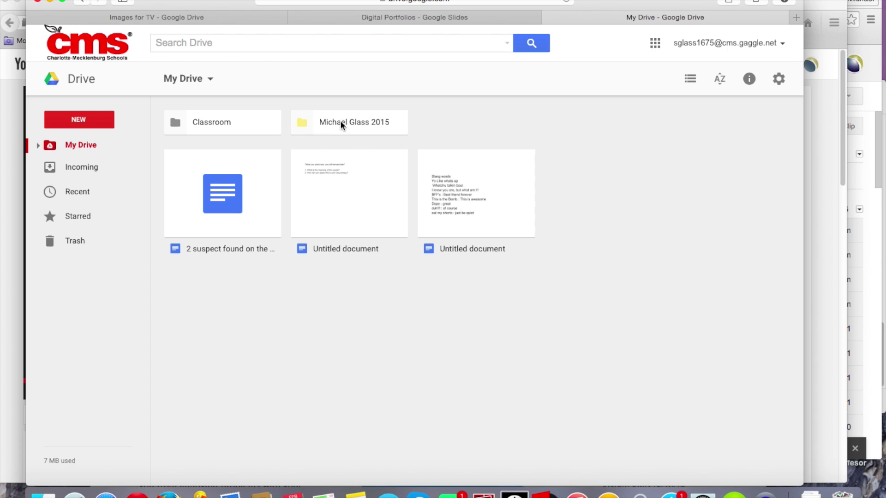
- Drag the slang-words Untitled document into the yellow 2015 folder, verify it, and return to My Drive
click(467, 197)
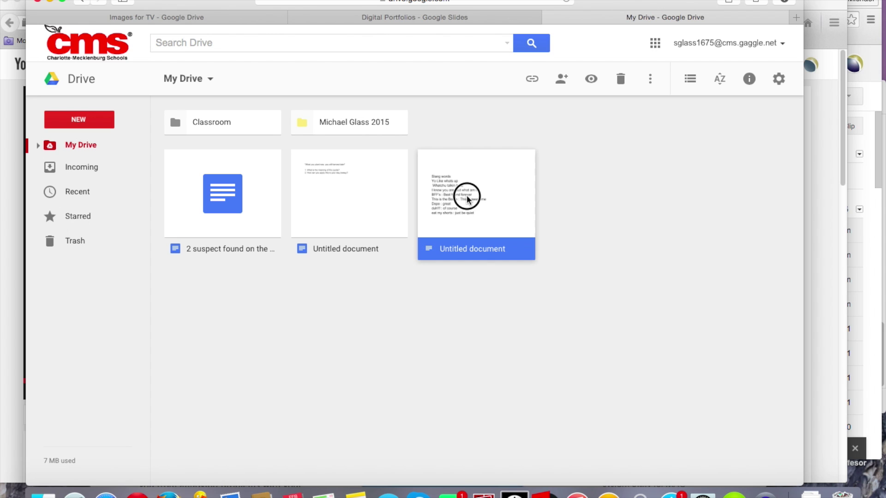
drag(467, 198, 367, 123)
double_click(368, 124)
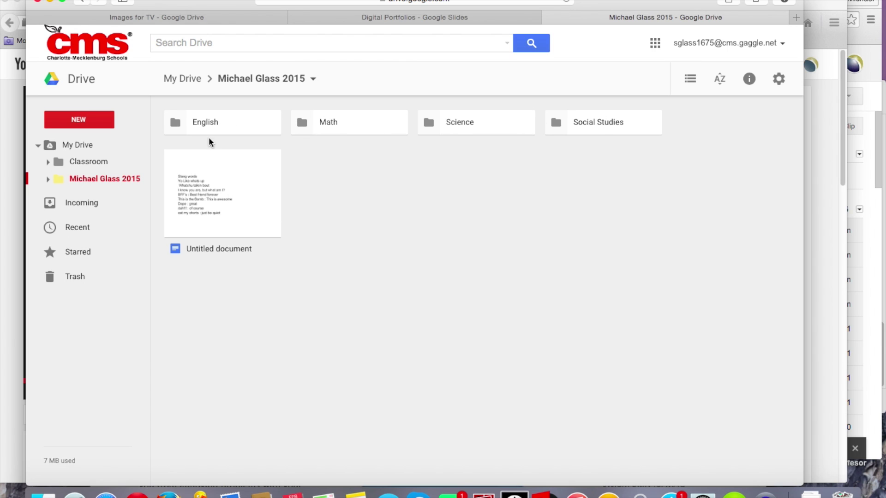
click(187, 83)
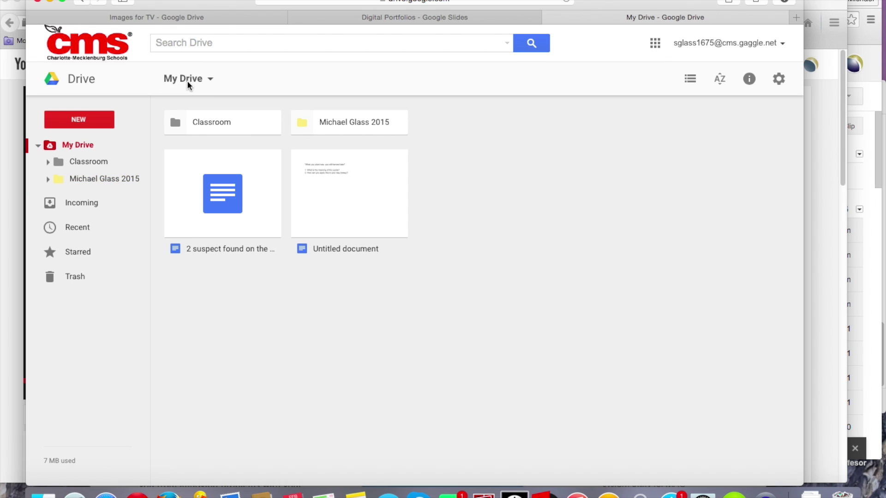
- Move the remaining Untitled document into the English subfolder, then open the 2015 folder
click(343, 193)
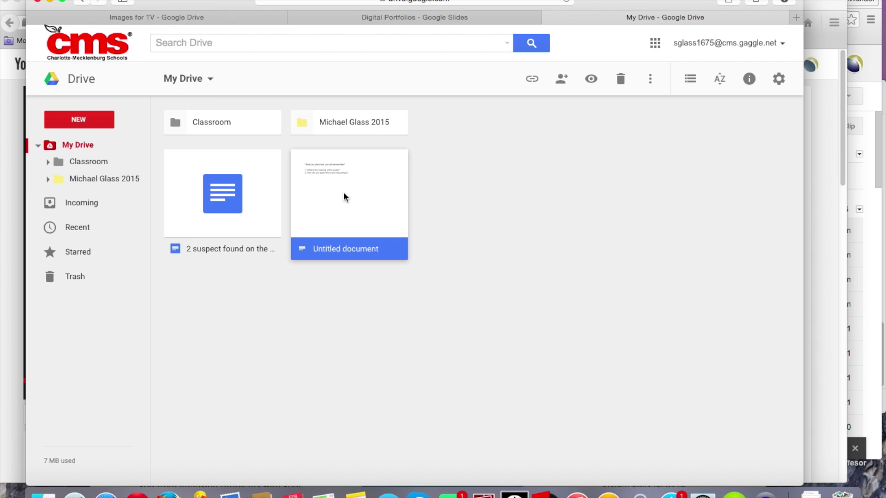
click(649, 80)
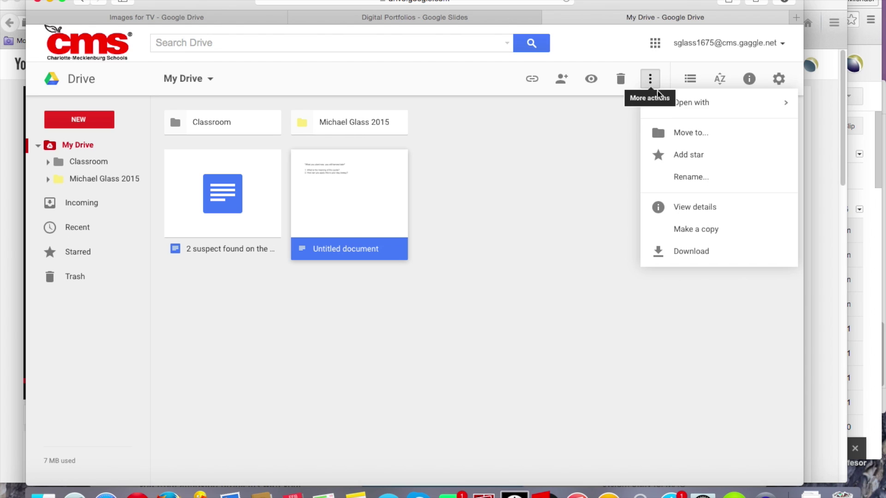
click(688, 135)
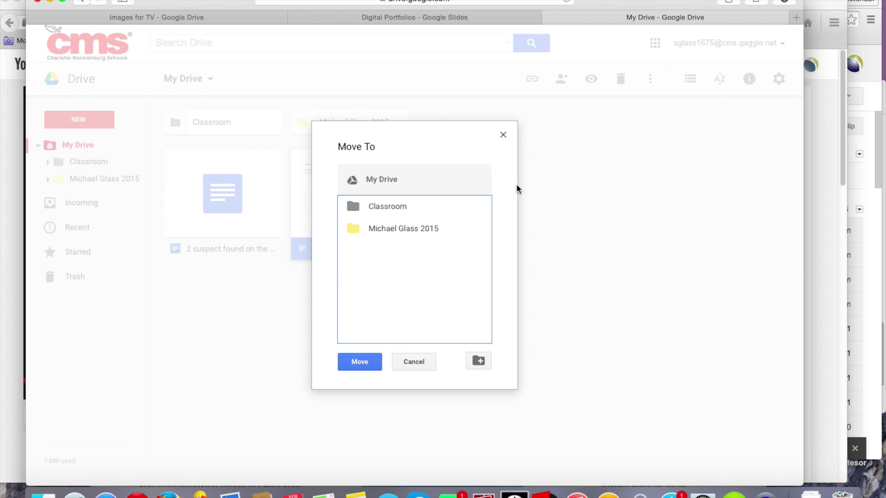
double_click(371, 234)
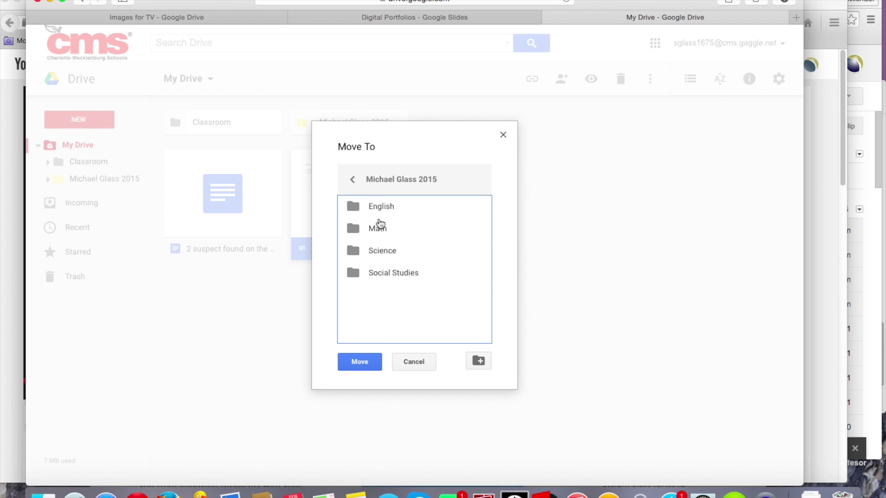
click(374, 208)
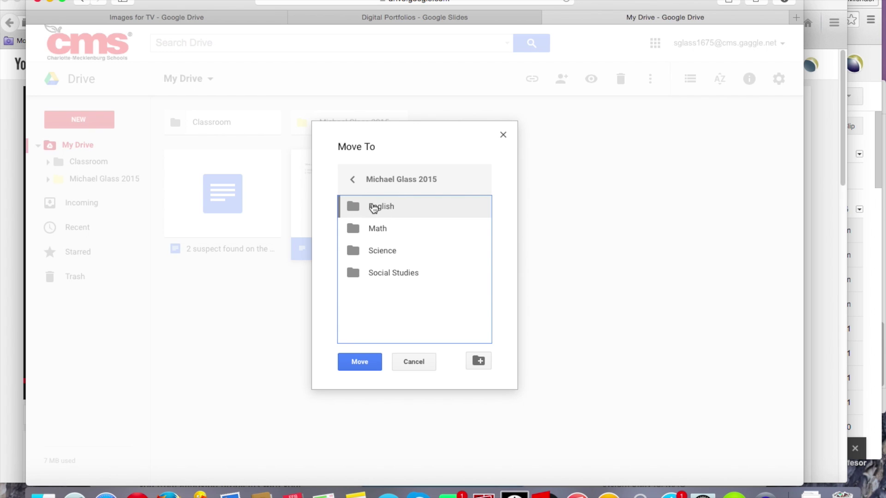
click(368, 364)
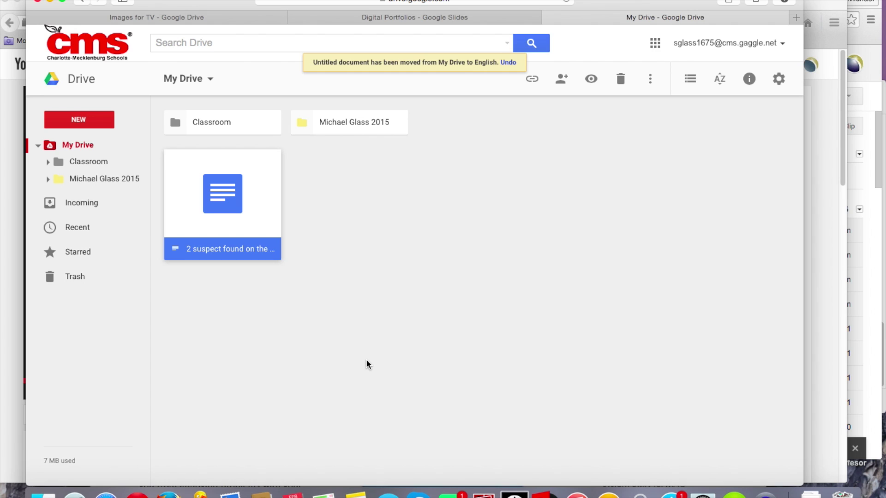
double_click(352, 121)
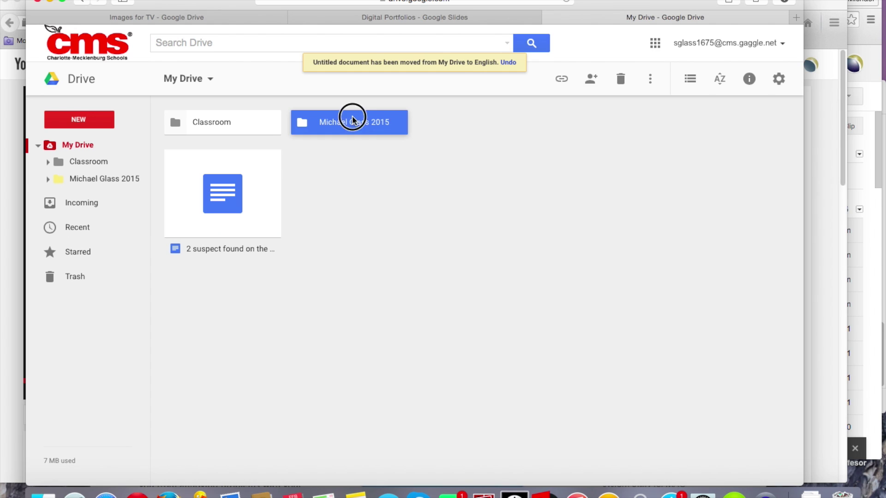